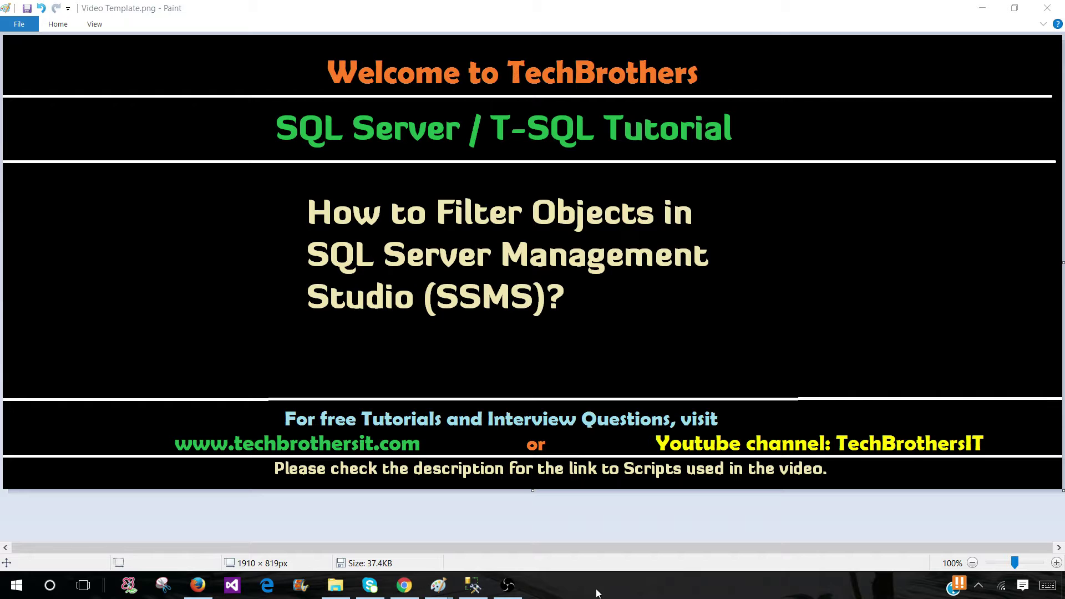
# - Expand the Sales database and its Tables folder under the SQL2014 server
pyautogui.click(473, 586)
pyautogui.click(77, 108)
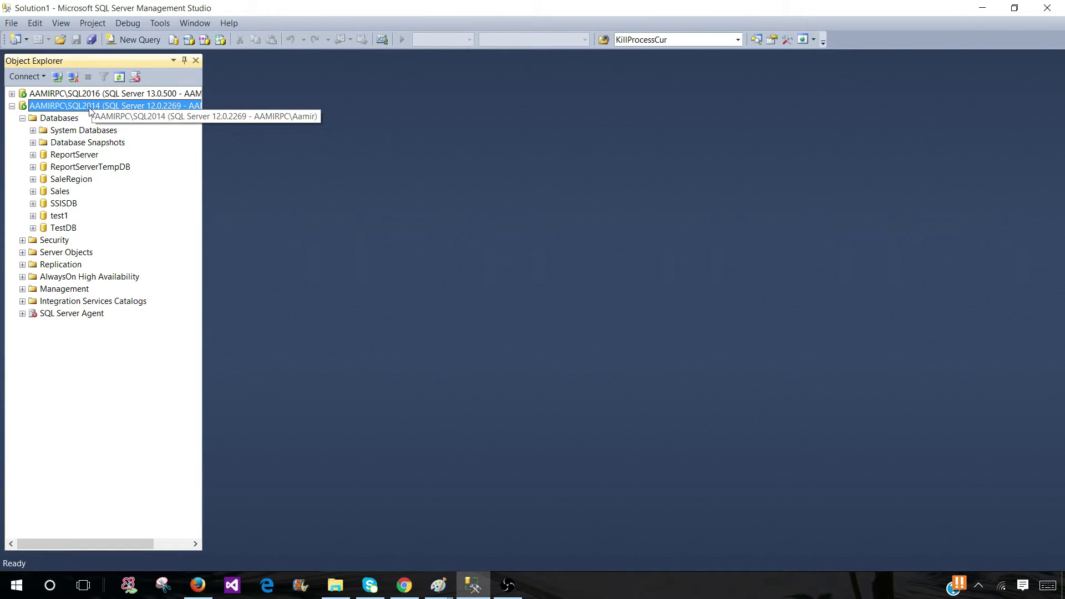
pyautogui.doubleClick(60, 194)
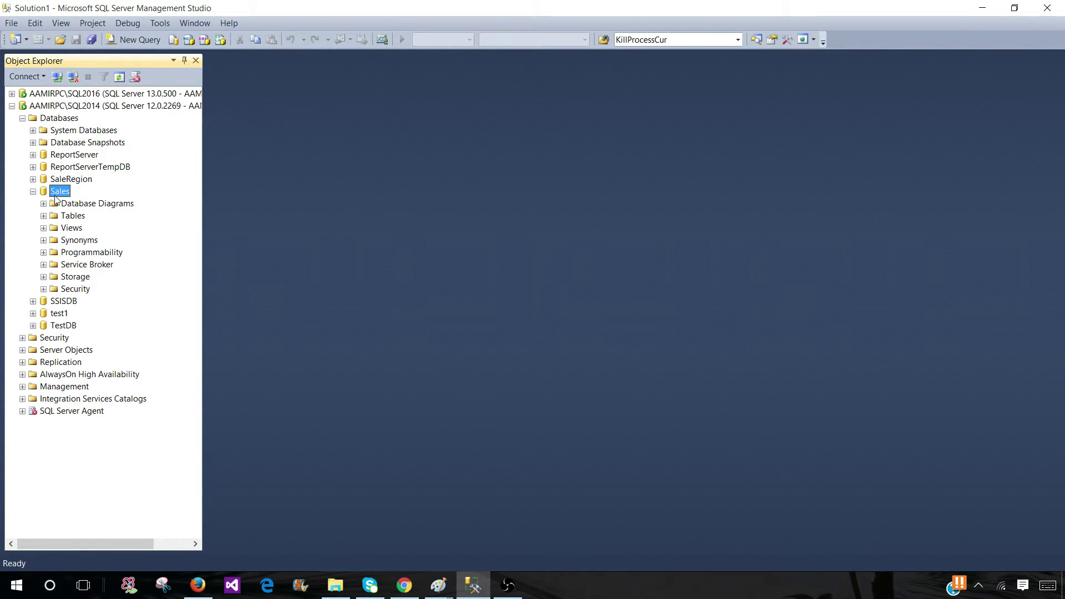
pyautogui.doubleClick(72, 216)
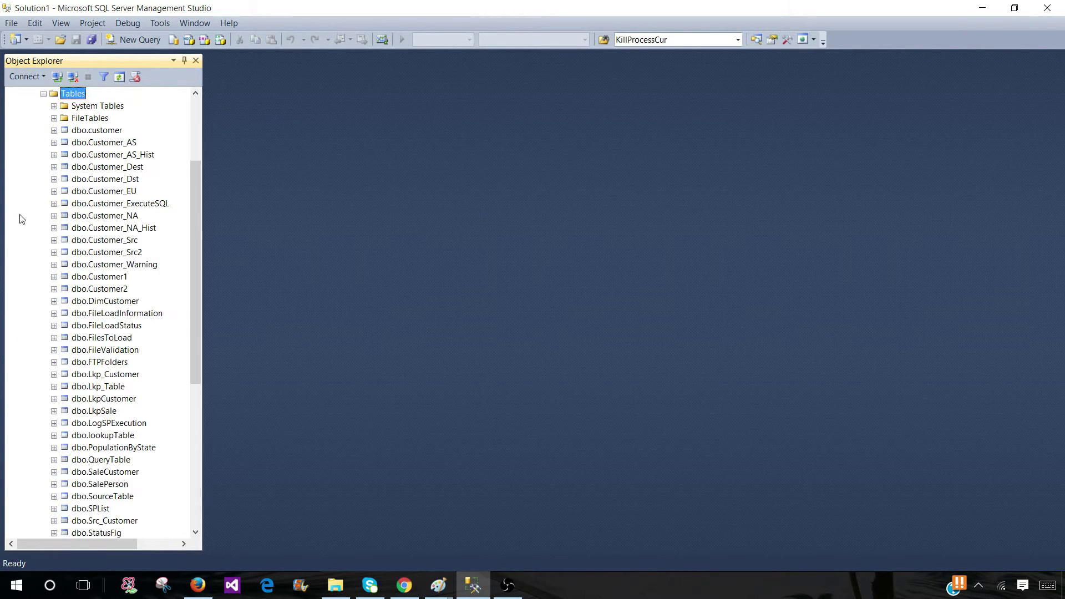
pyautogui.scroll(-2, 25, 217)
pyautogui.scroll(-3, 31, 216)
pyautogui.scroll(5, 31, 218)
pyautogui.scroll(2, 33, 222)
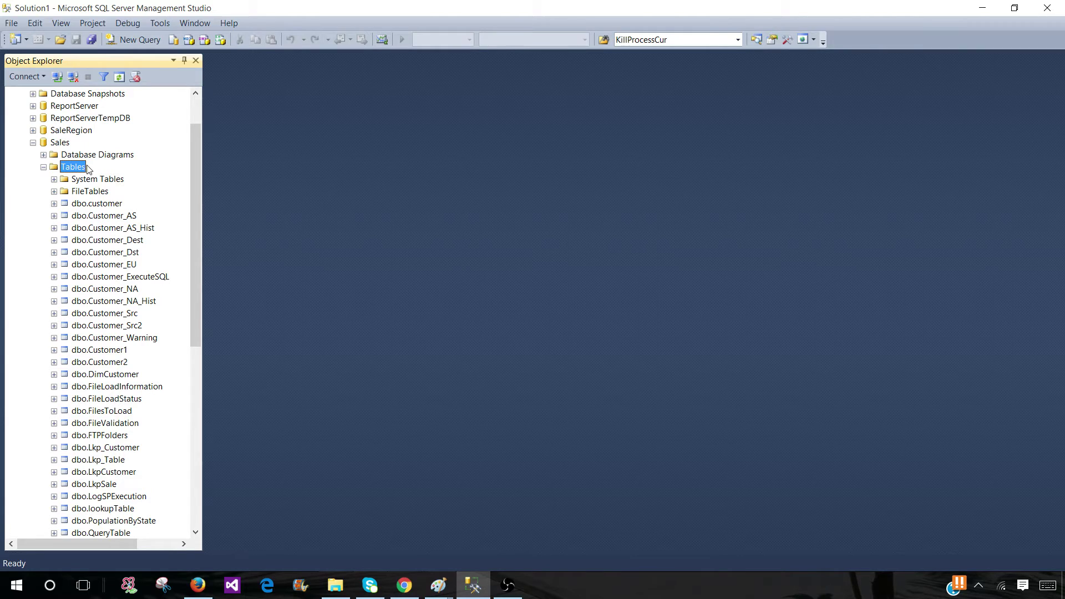
# - Browse the table list, picking out dbo.FTPFolders, and select the Tables folder
pyautogui.click(98, 437)
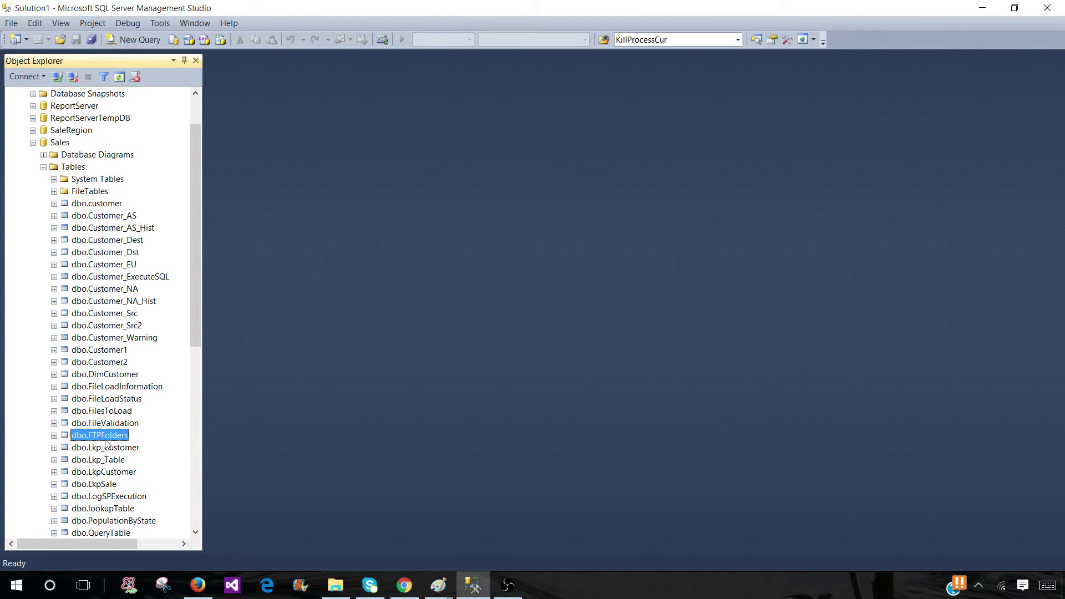
pyautogui.scroll(-4, 41, 335)
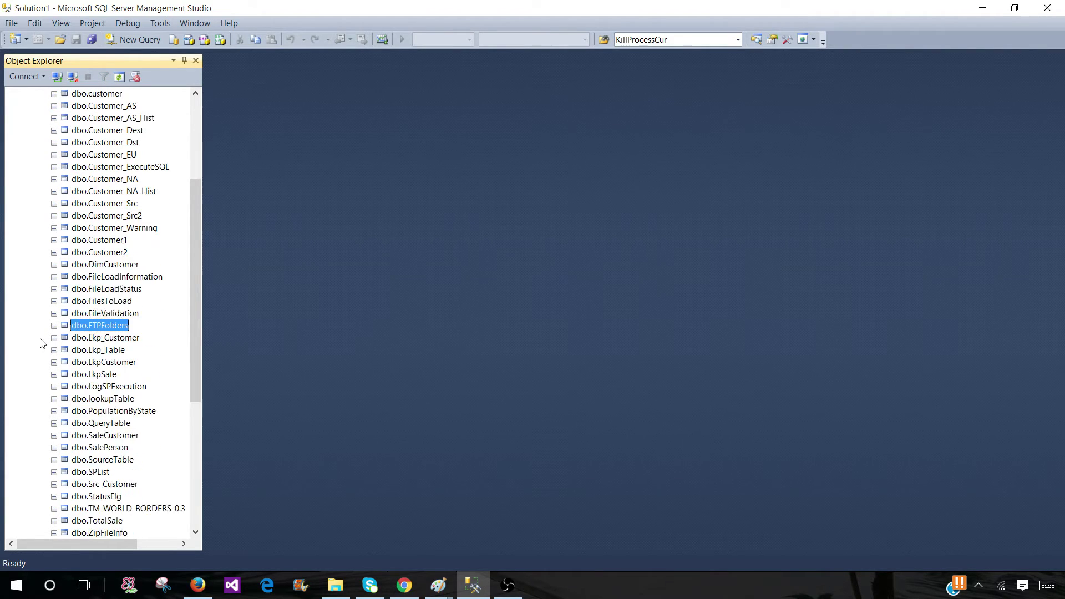
pyautogui.scroll(-1, 43, 340)
pyautogui.scroll(-3, 45, 347)
pyautogui.scroll(4, 44, 347)
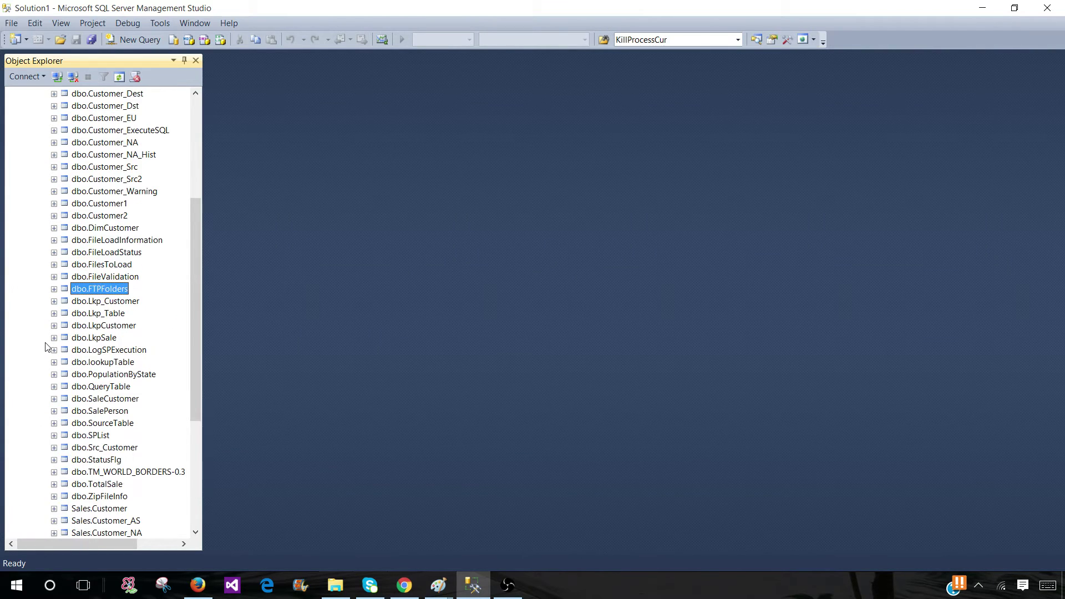
pyautogui.scroll(-3, 45, 346)
pyautogui.scroll(-3, 44, 347)
pyautogui.scroll(5, 44, 349)
pyautogui.scroll(4, 45, 350)
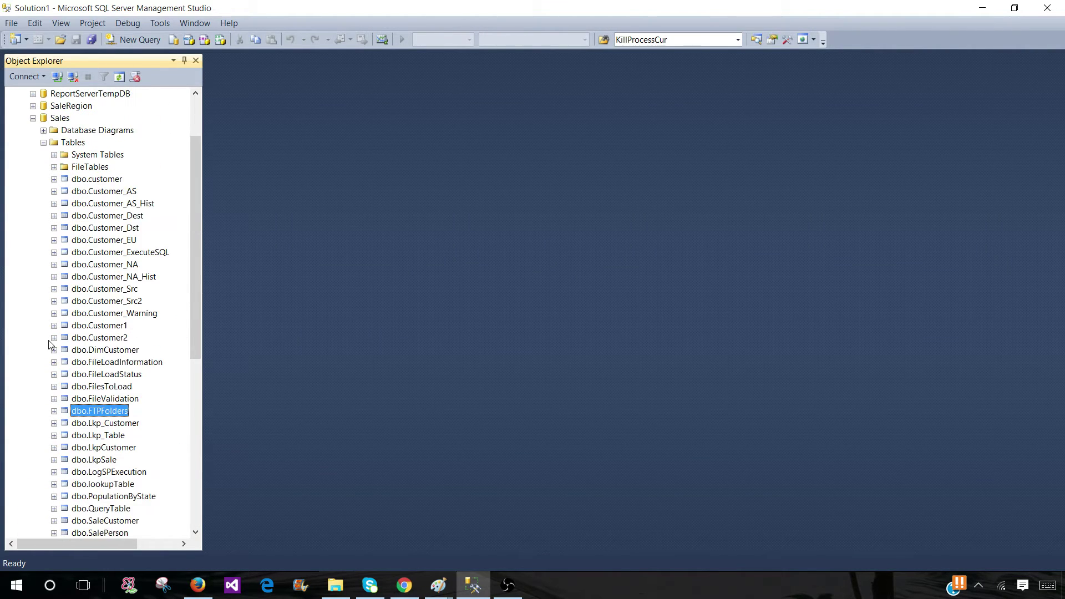
pyautogui.scroll(2, 46, 345)
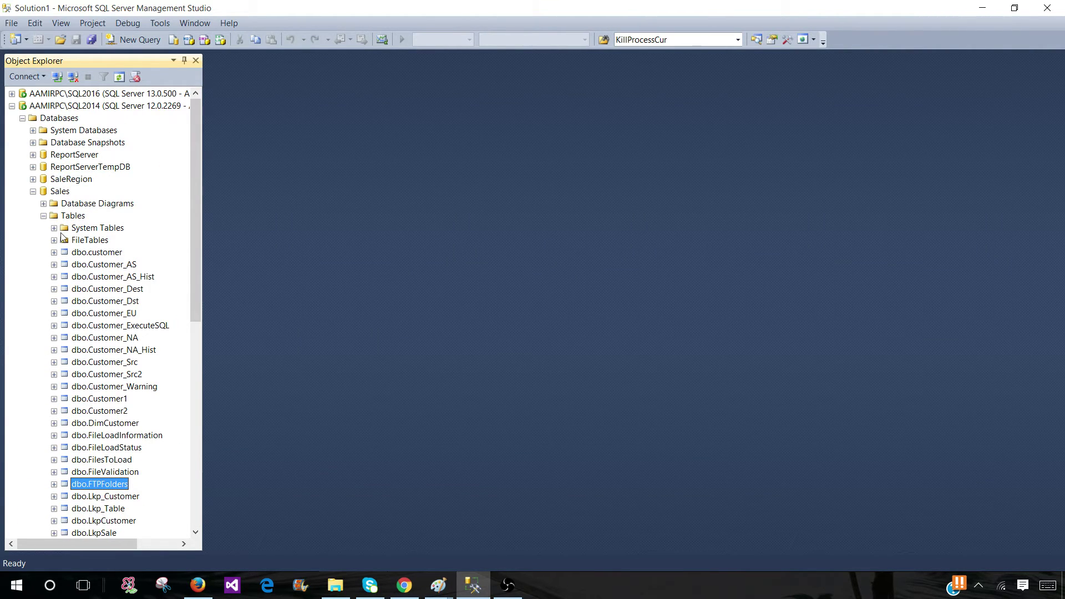
pyautogui.click(75, 216)
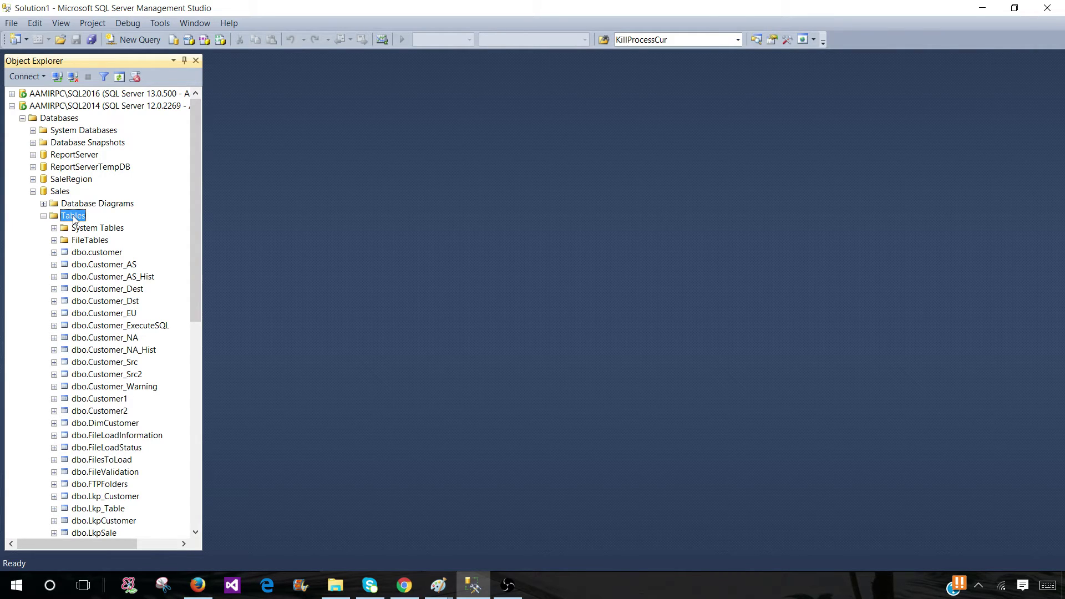
# - Set a Name Contains 'FTP' criterion in the Tables filter settings
pyautogui.rightClick(74, 218)
pyautogui.moveTo(103, 240)
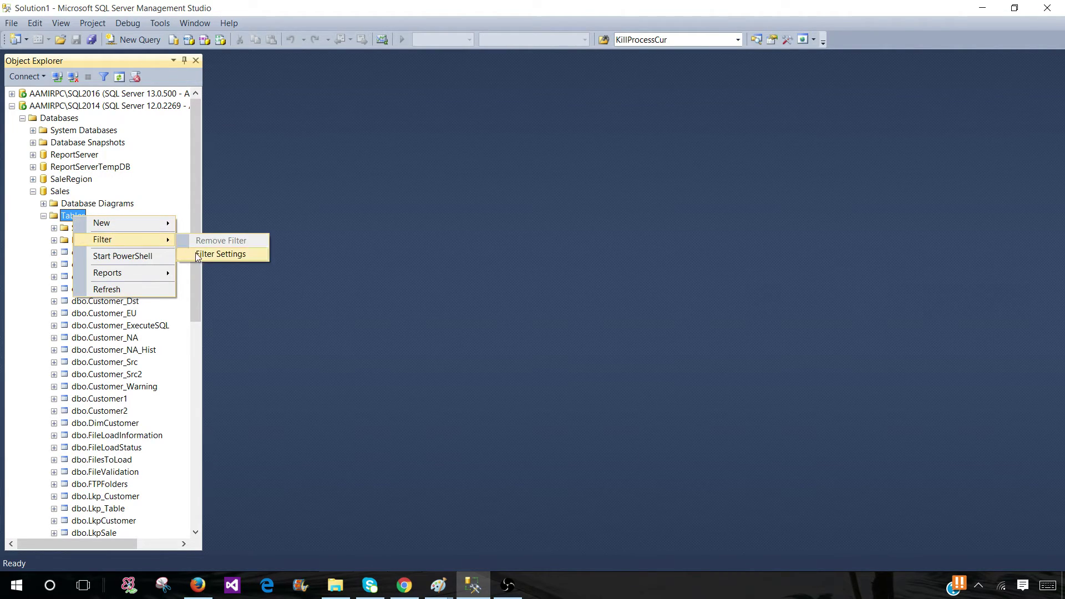
pyautogui.click(199, 255)
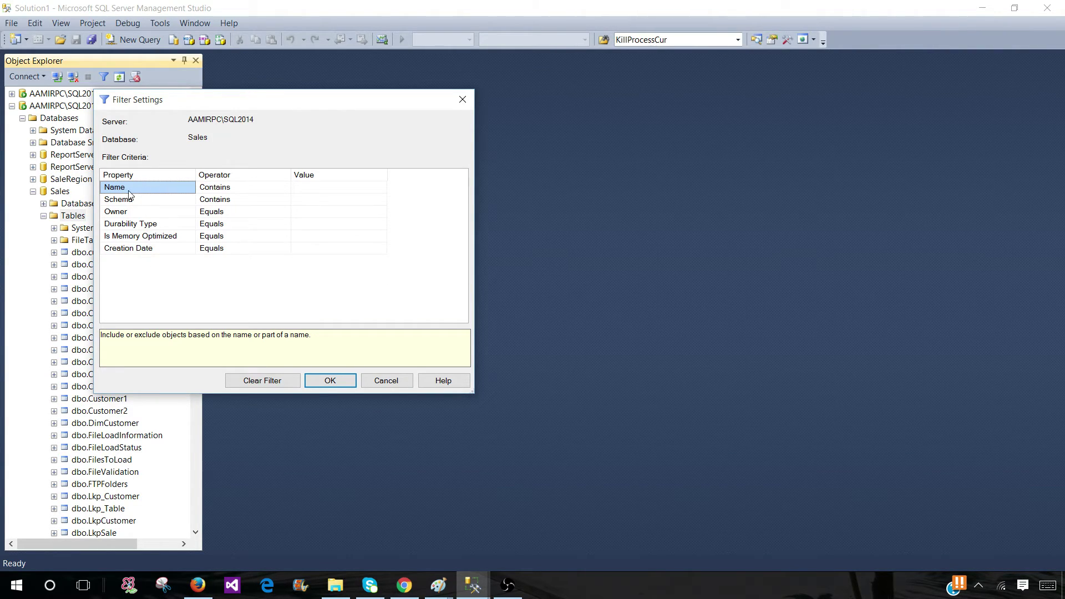
pyautogui.click(234, 194)
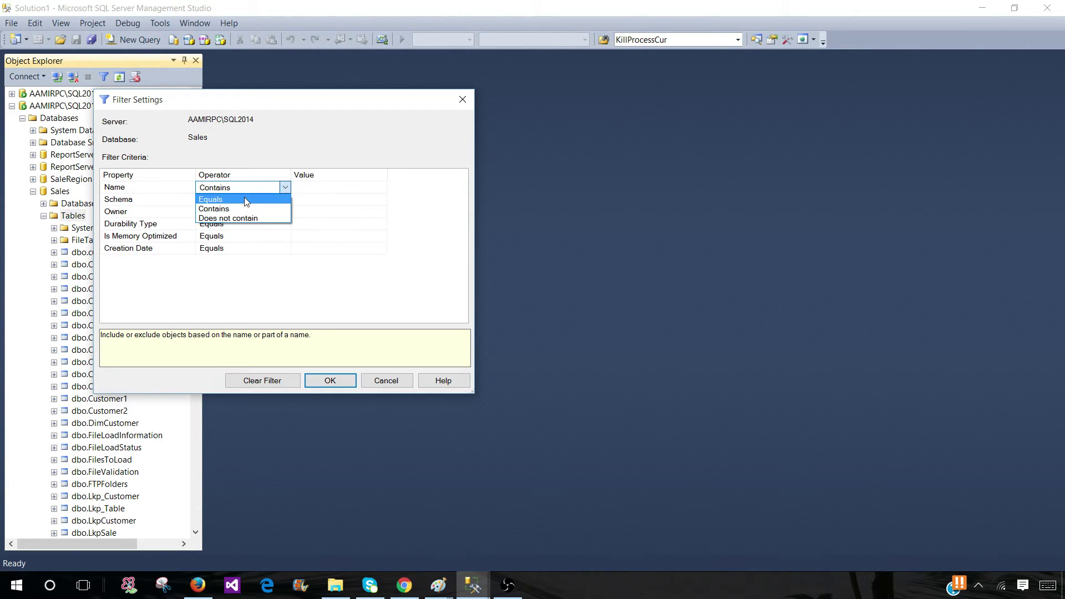
pyautogui.click(241, 207)
pyautogui.click(320, 188)
pyautogui.write('FTP')
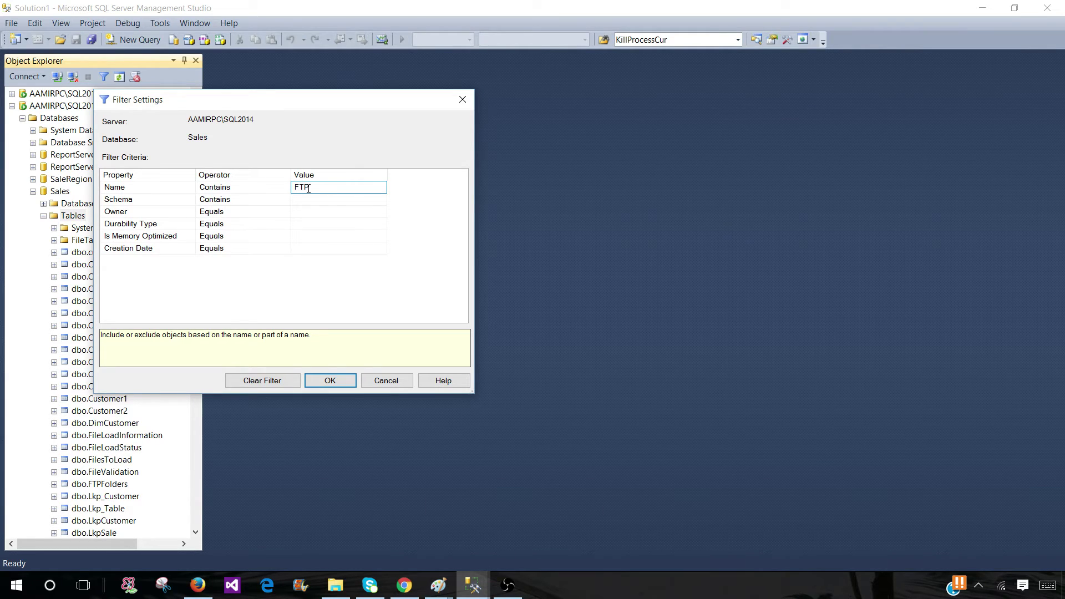
pyautogui.moveTo(310, 187); pyautogui.dragTo(291, 190)
# - Apply the FTP name filter and inspect the filtered list showing dbo.FTPFolders
pyautogui.click(327, 380)
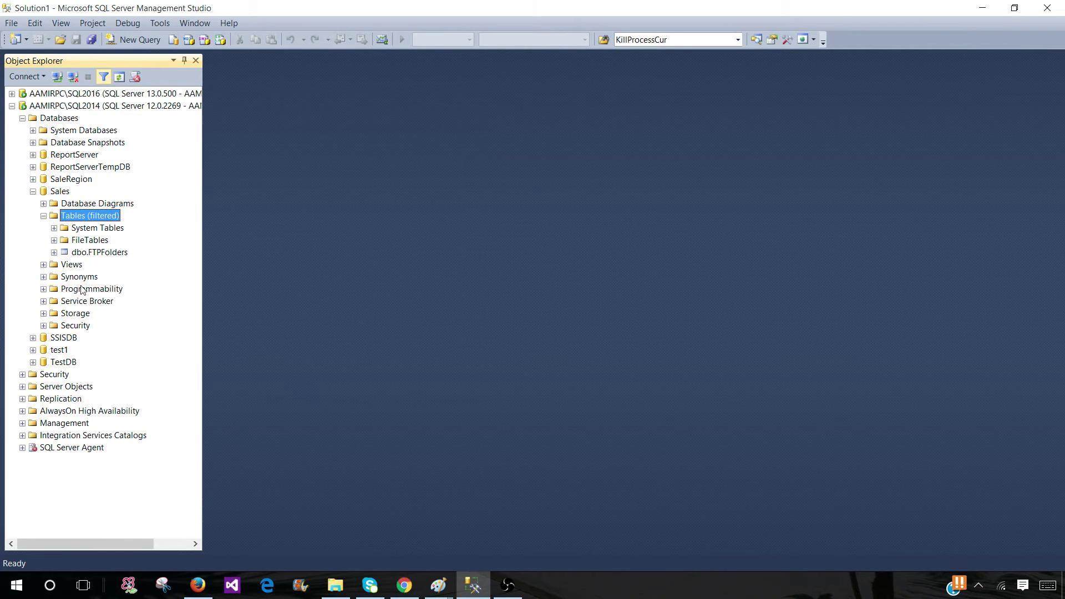
pyautogui.click(85, 254)
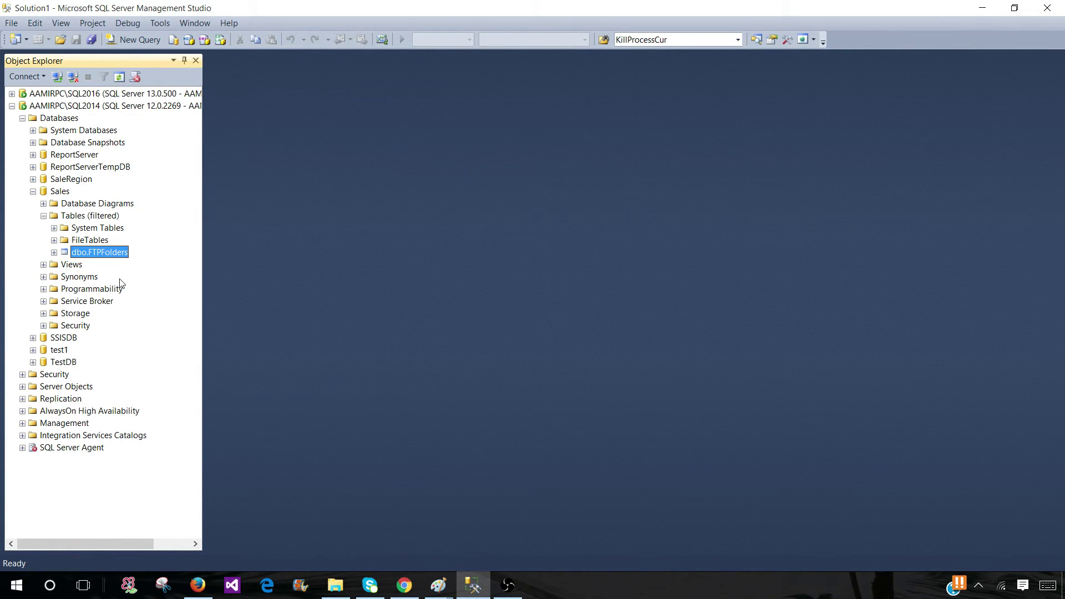
pyautogui.click(84, 230)
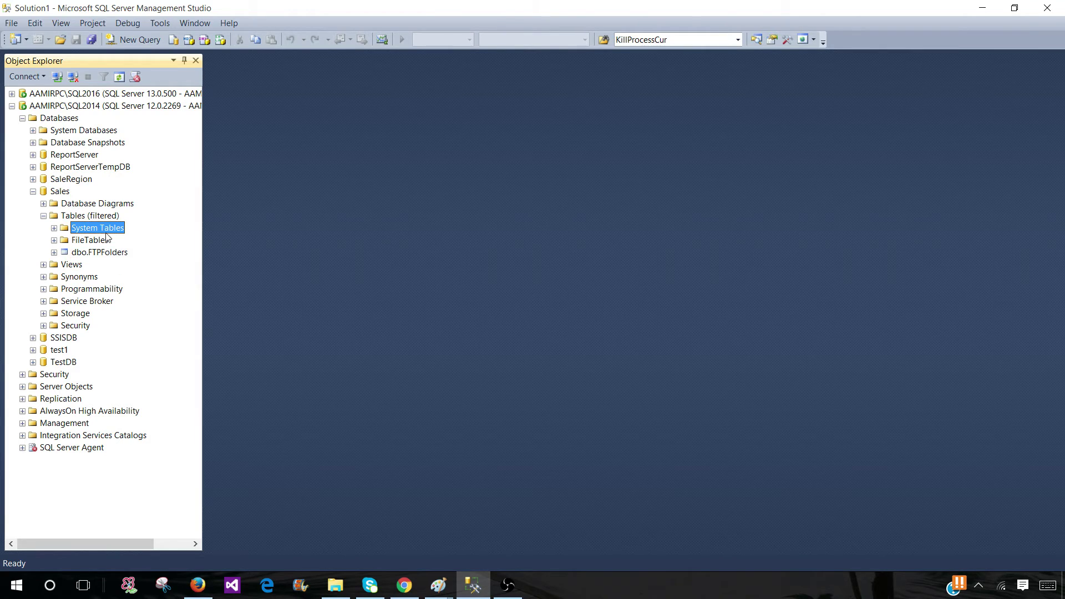
pyautogui.click(94, 217)
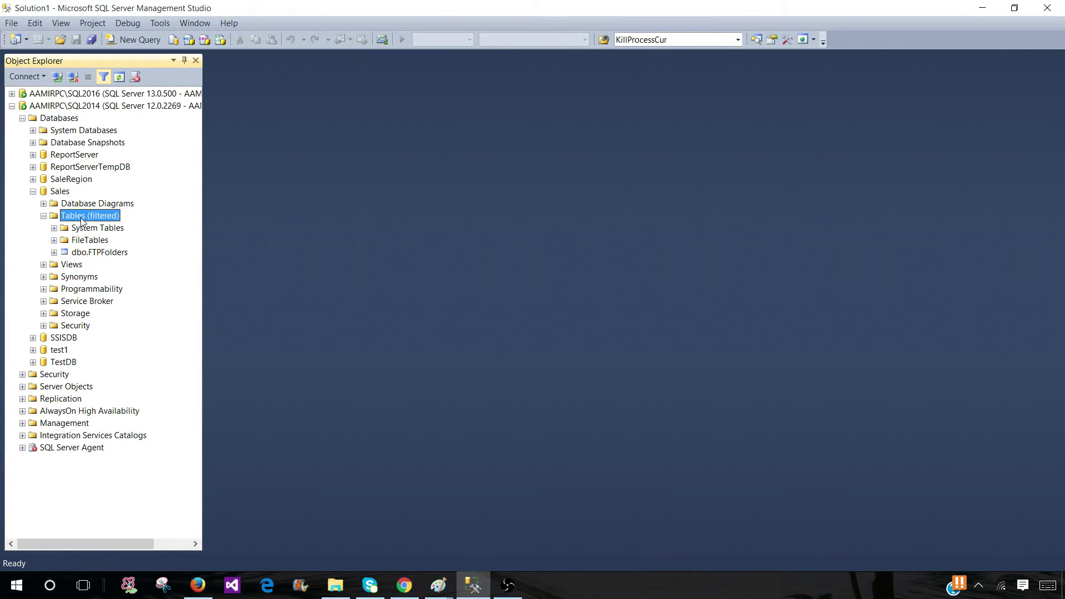
# - Remove the filter from Tables and collapse the folder
pyautogui.rightClick(82, 220)
pyautogui.moveTo(111, 241)
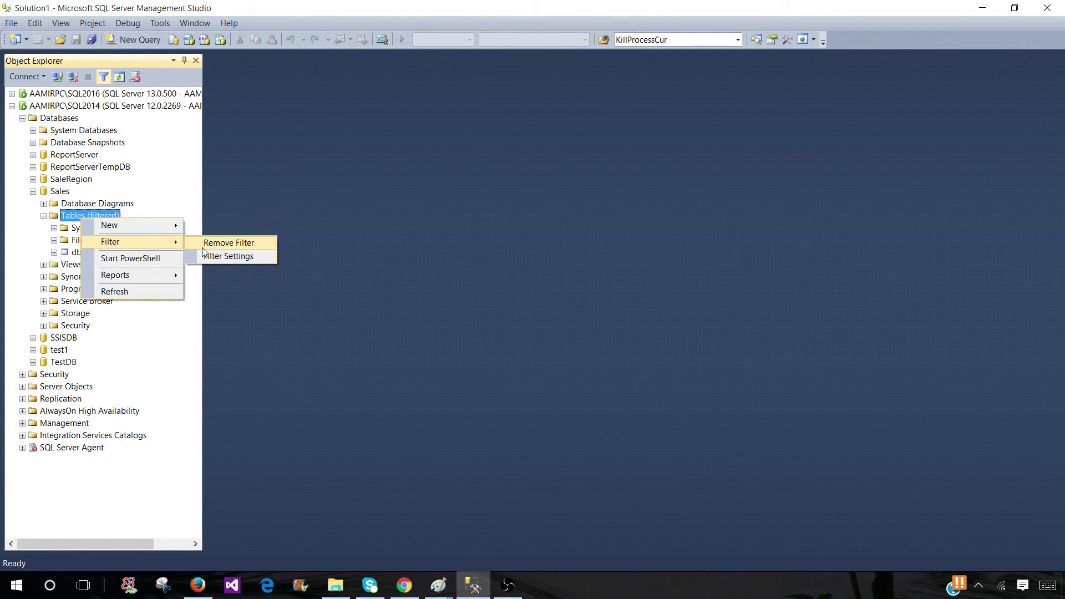
pyautogui.click(208, 247)
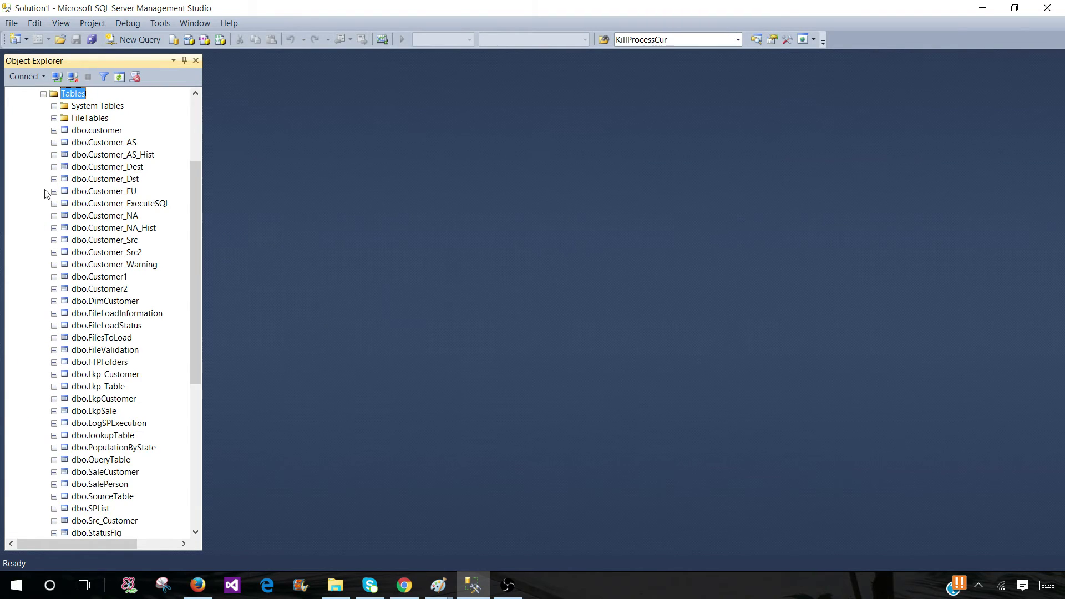
pyautogui.click(45, 217)
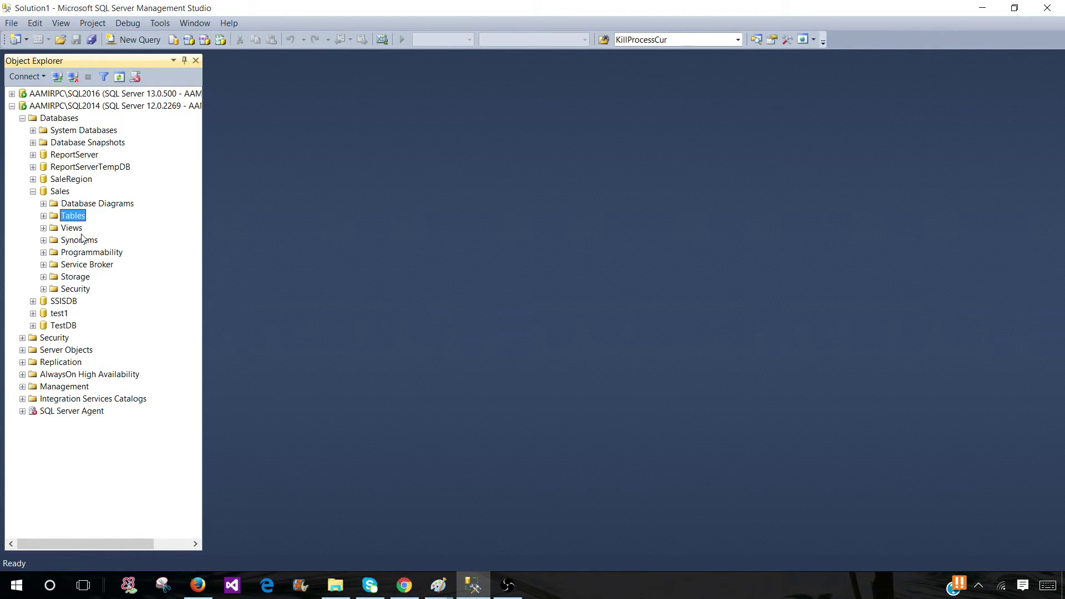
# - Review the Name Contains operator in the Views filter settings
pyautogui.click(76, 229)
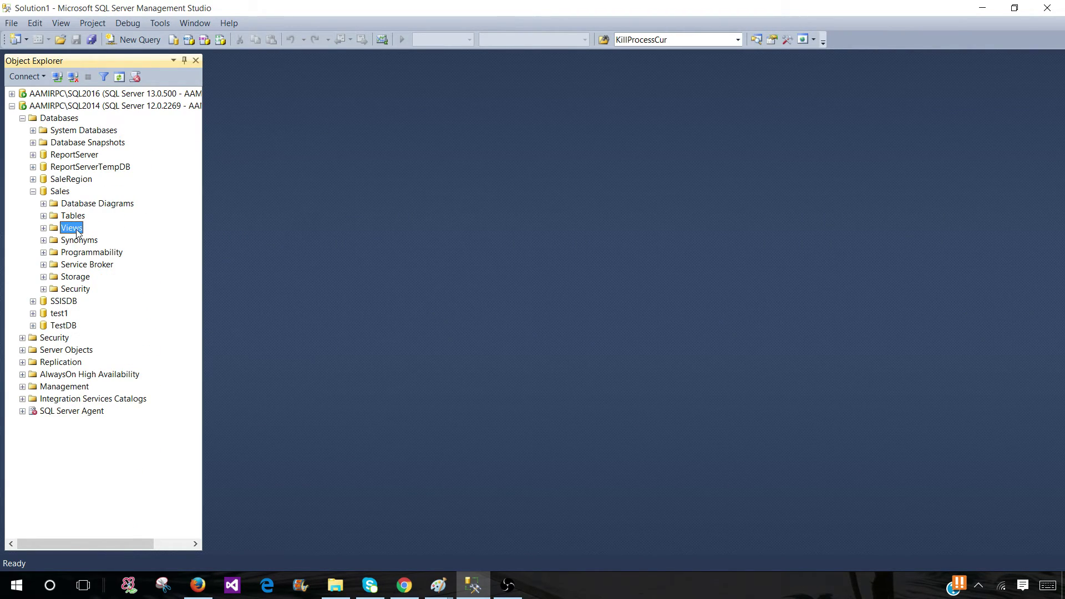
pyautogui.click(102, 76)
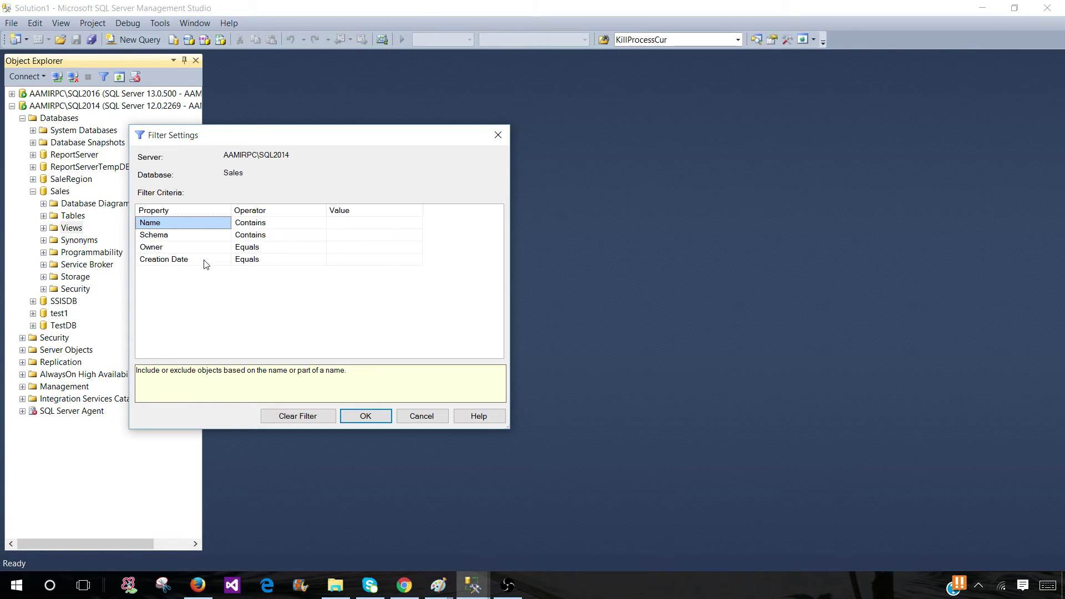
pyautogui.click(309, 223)
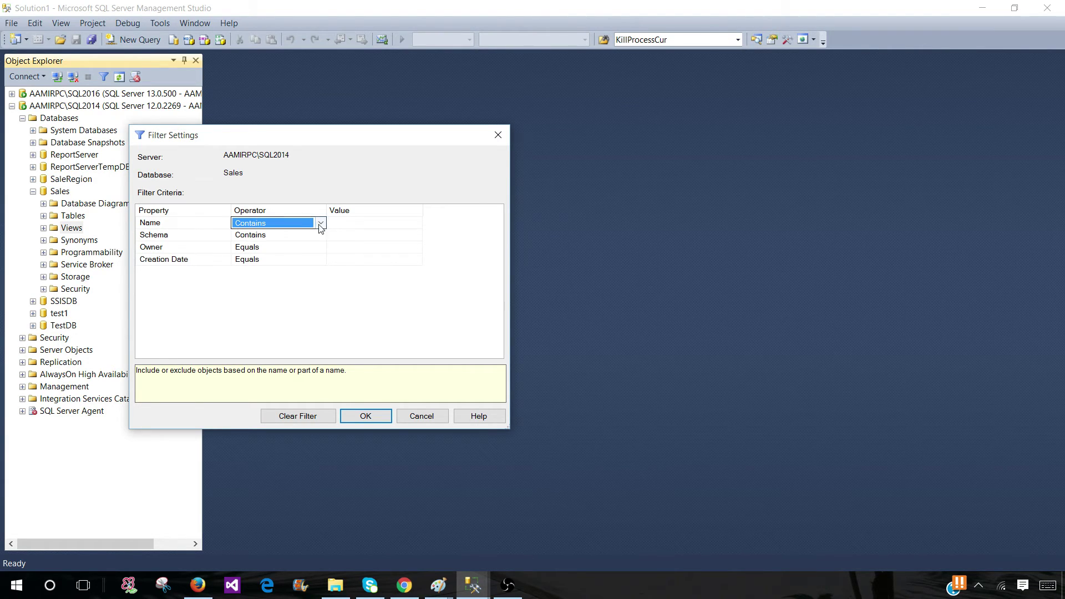
pyautogui.click(204, 239)
# - Set the Schema operator to Equals and clear the typed schema value
pyautogui.click(281, 236)
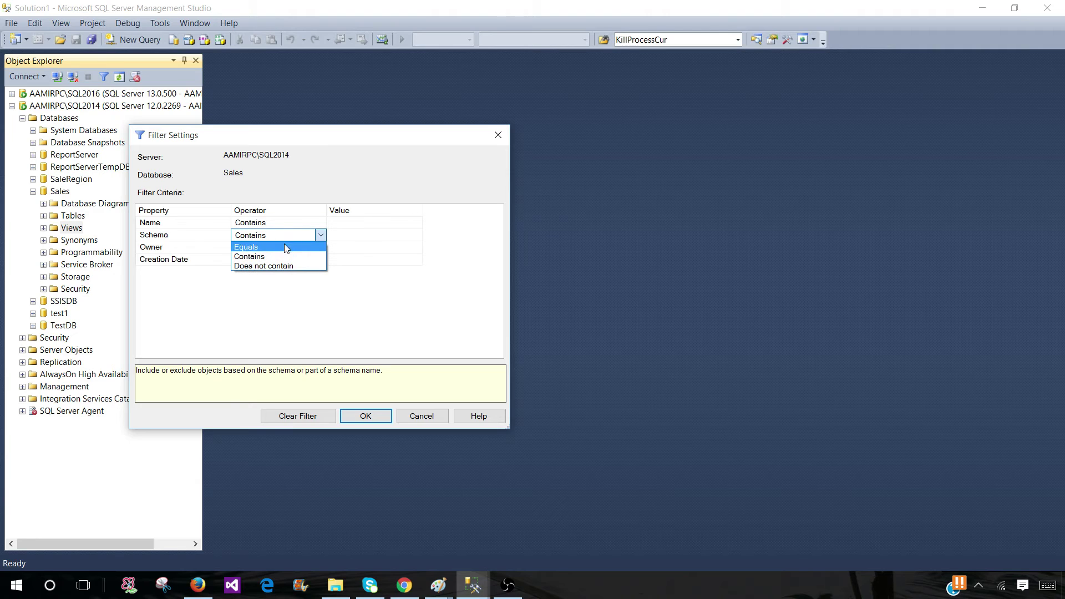
pyautogui.click(283, 247)
pyautogui.click(342, 235)
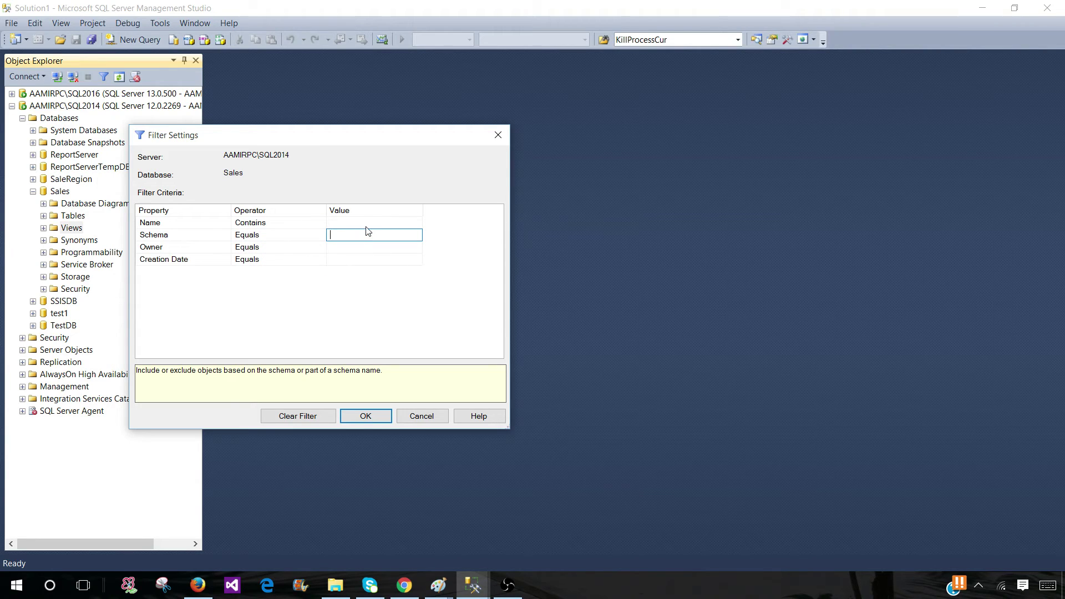
pyautogui.write('a')
pyautogui.press('BackSpace')
# - Cancel the Views filter, toggle Views open and closed, and expand the full Tables list
pyautogui.click(426, 417)
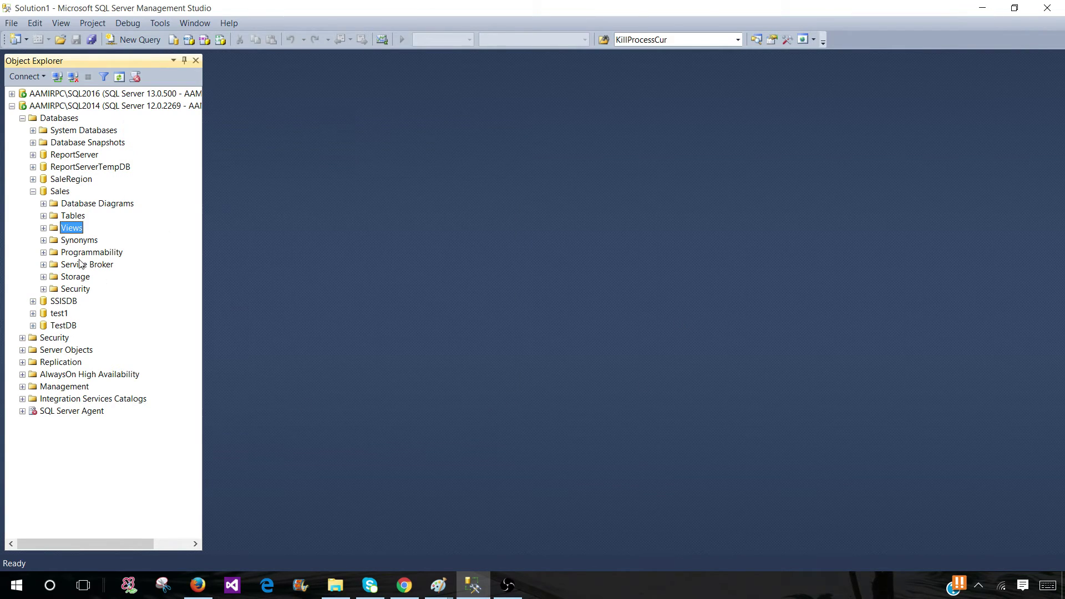
pyautogui.click(43, 228)
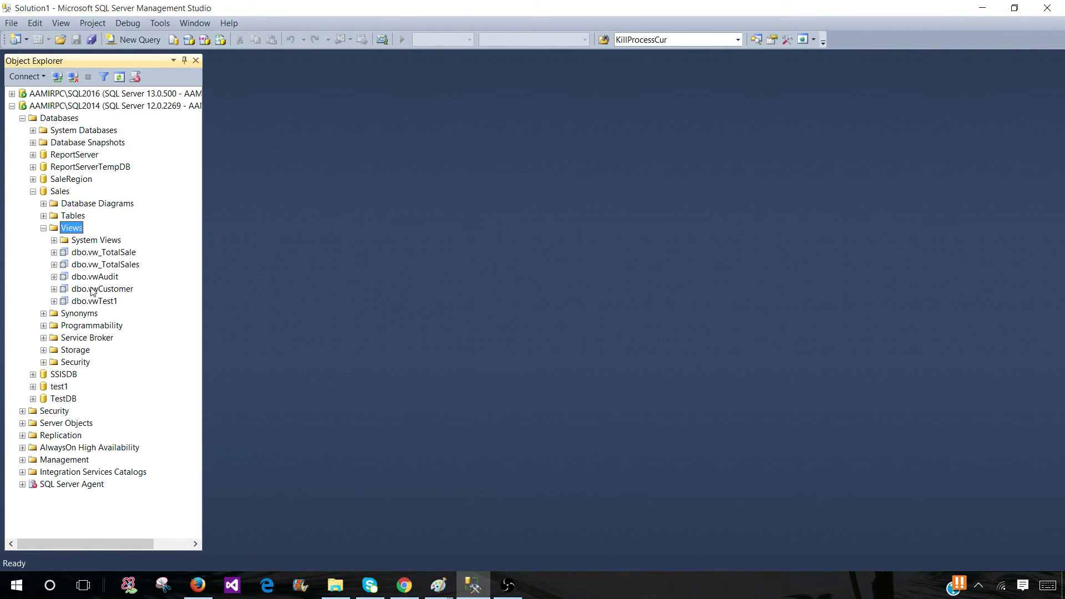
pyautogui.click(43, 228)
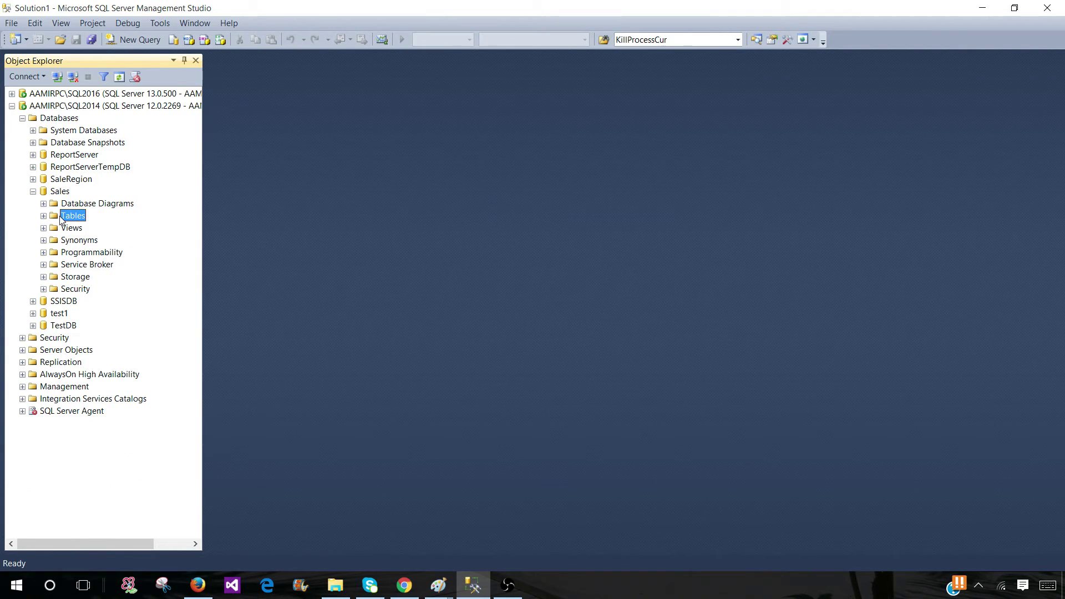
pyautogui.click(43, 216)
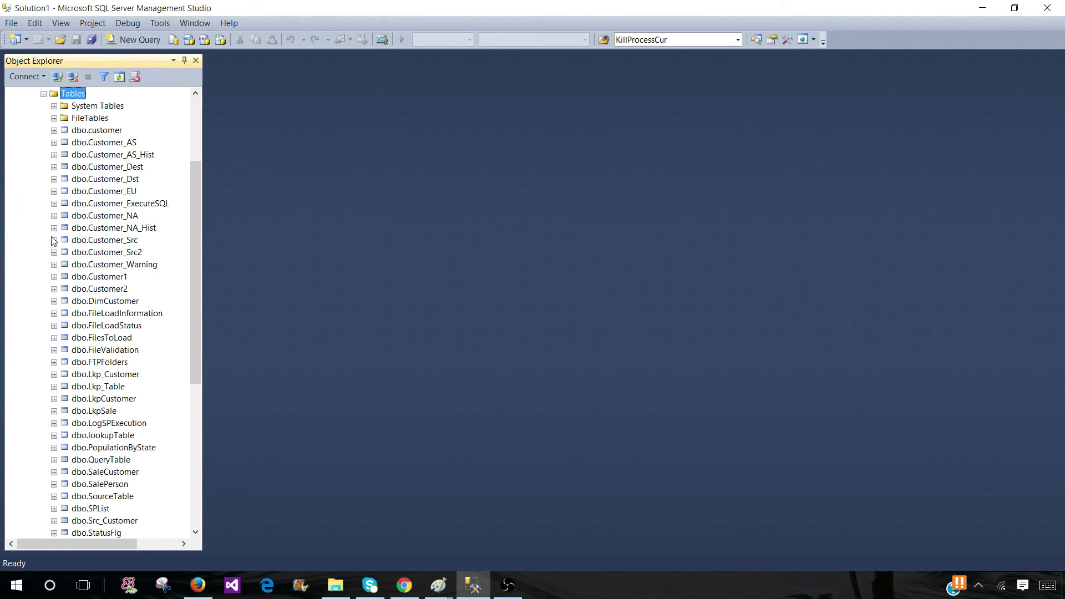
pyautogui.scroll(-6, 55, 250)
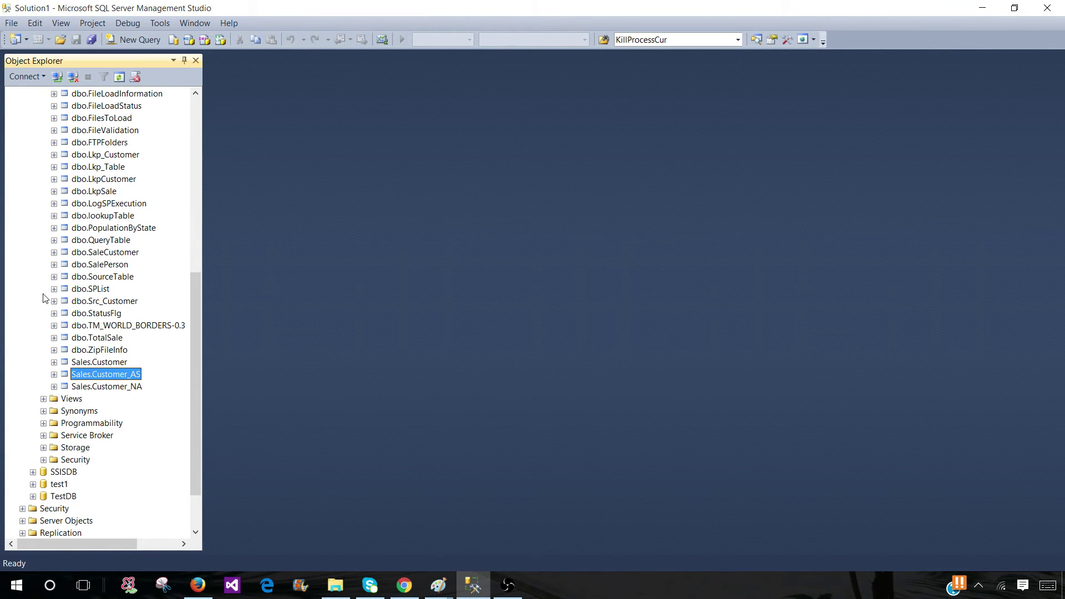
pyautogui.scroll(5, 52, 289)
pyautogui.scroll(5, 52, 289)
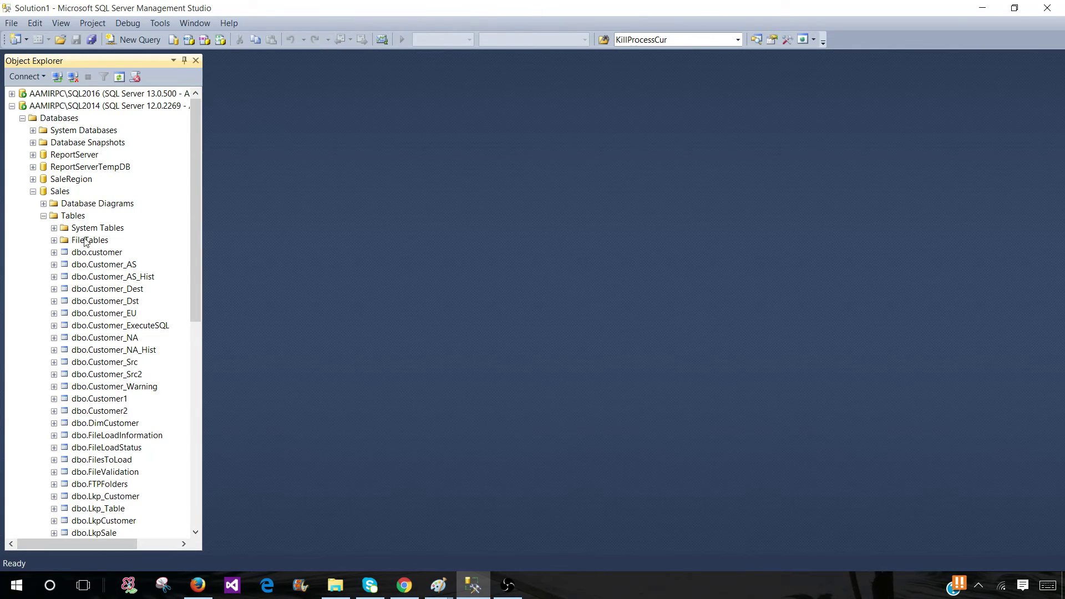
# - Filter Tables with Schema Equals 'Sales' and apply it
pyautogui.rightClick(79, 221)
pyautogui.moveTo(106, 240)
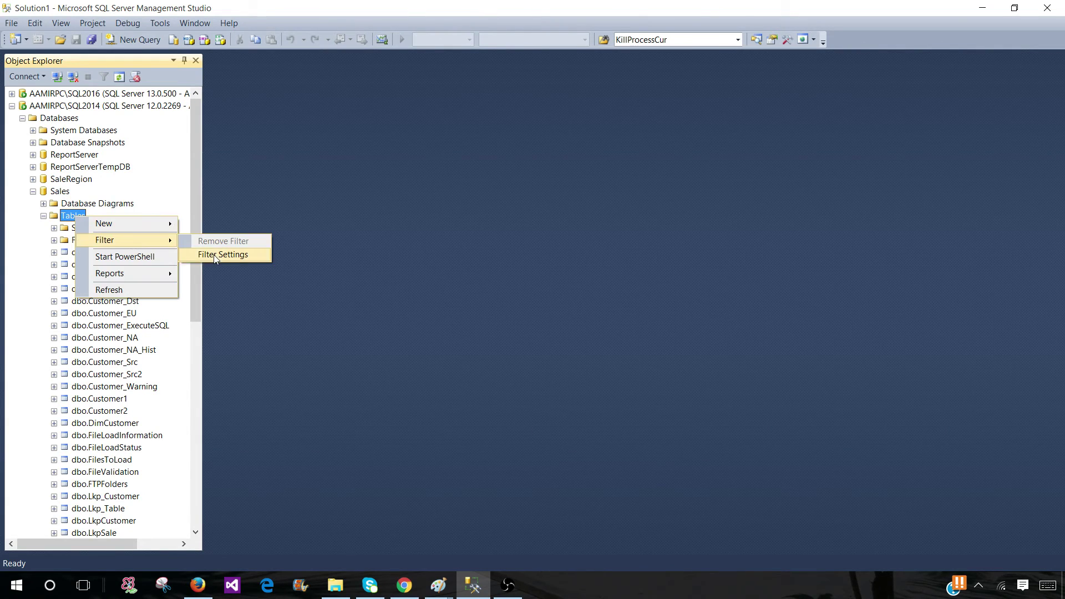
pyautogui.click(219, 252)
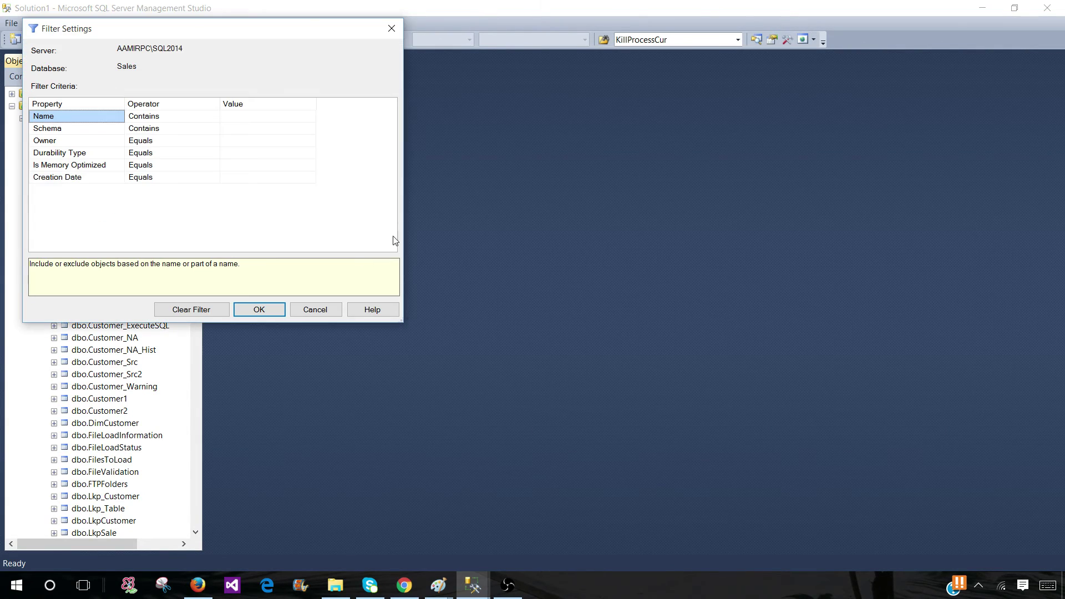
pyautogui.click(170, 128)
pyautogui.click(191, 128)
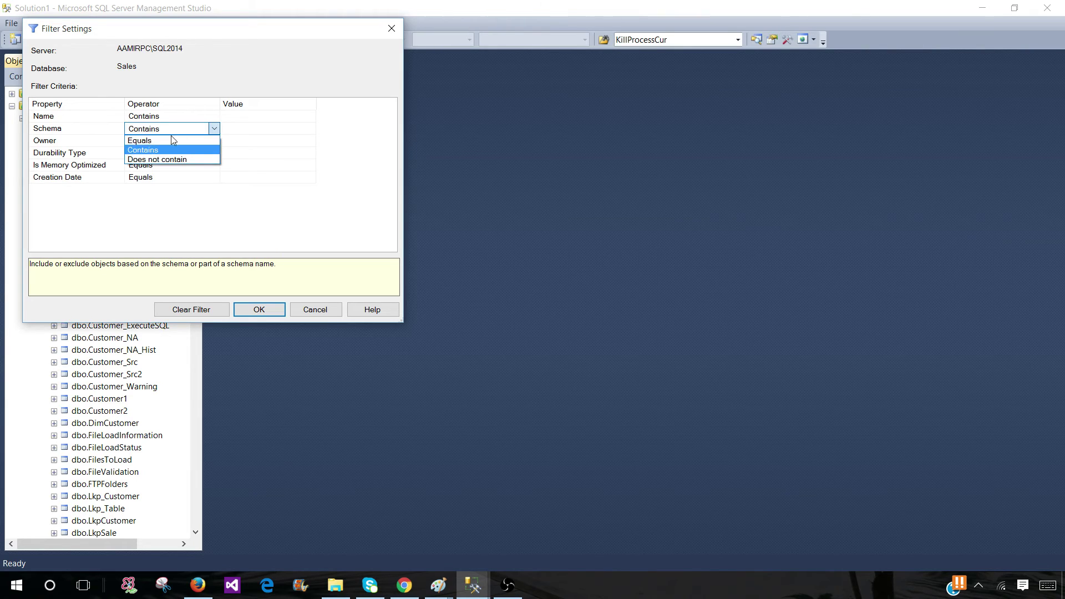
pyautogui.click(254, 128)
pyautogui.write('sALES')
pyautogui.click(245, 311)
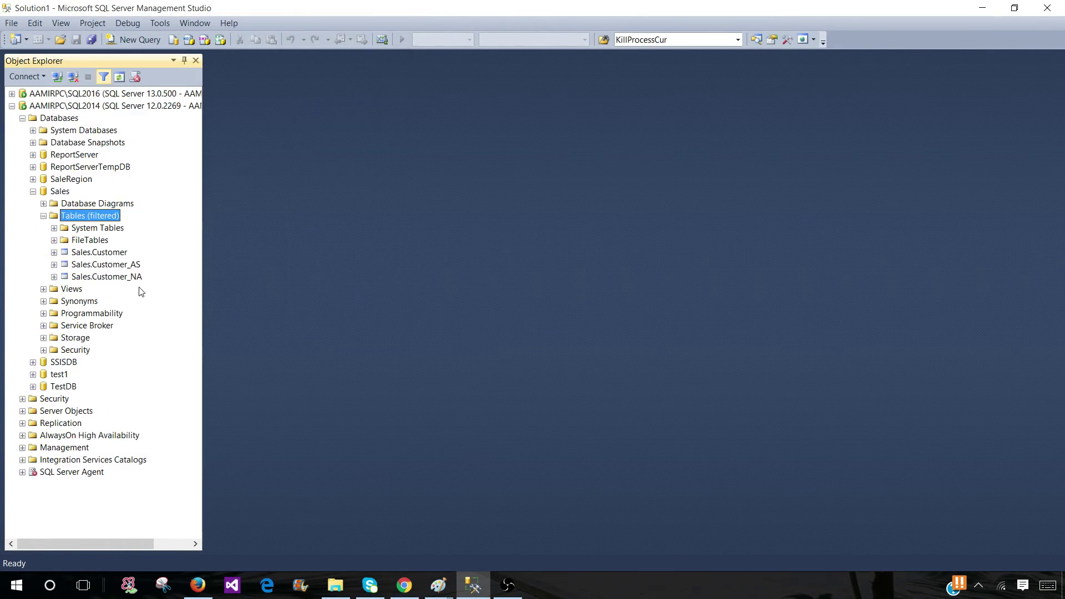
# - Review Sales.Customer and Sales.Customer_NA, collapse the filtered tables and select Programmability
pyautogui.click(87, 253)
pyautogui.click(90, 278)
pyautogui.click(89, 253)
pyautogui.click(97, 277)
pyautogui.click(43, 216)
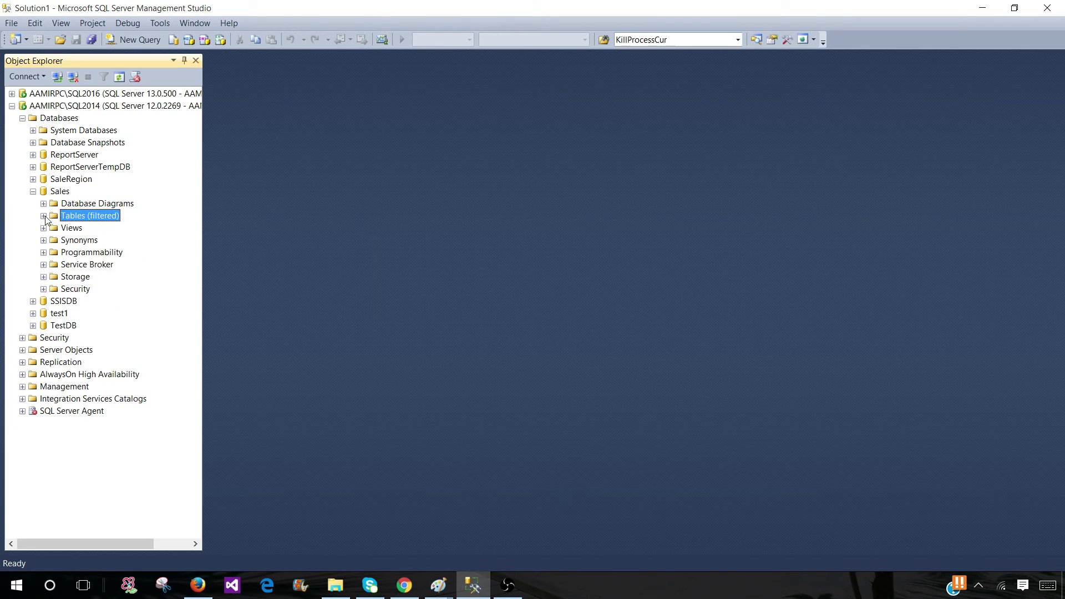
pyautogui.click(87, 254)
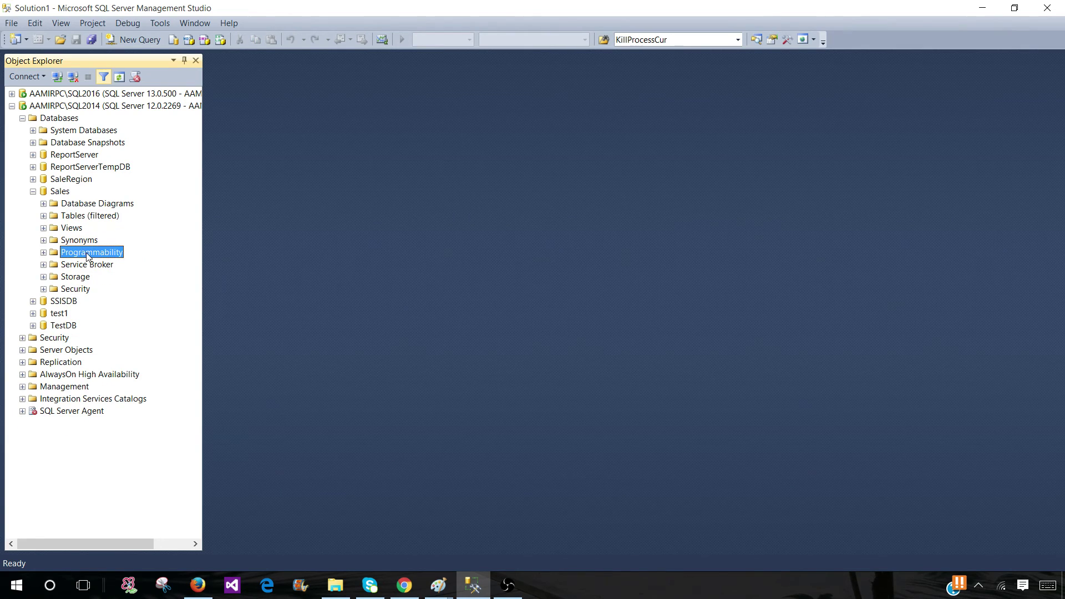
# - Expand Programmability and bring up the Stored Procedures filter settings
pyautogui.click(43, 252)
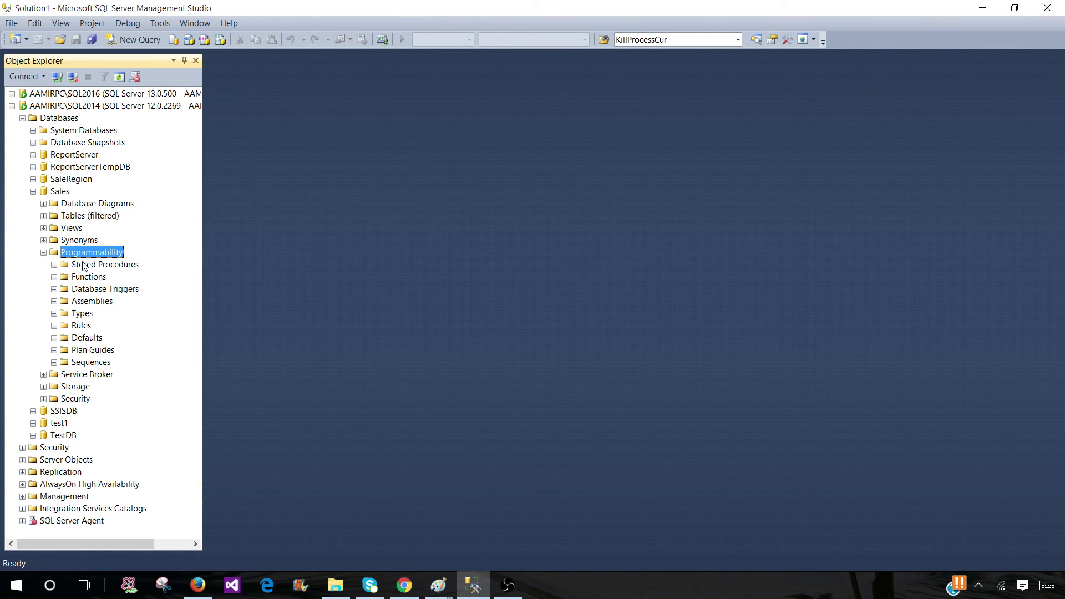
pyautogui.click(83, 266)
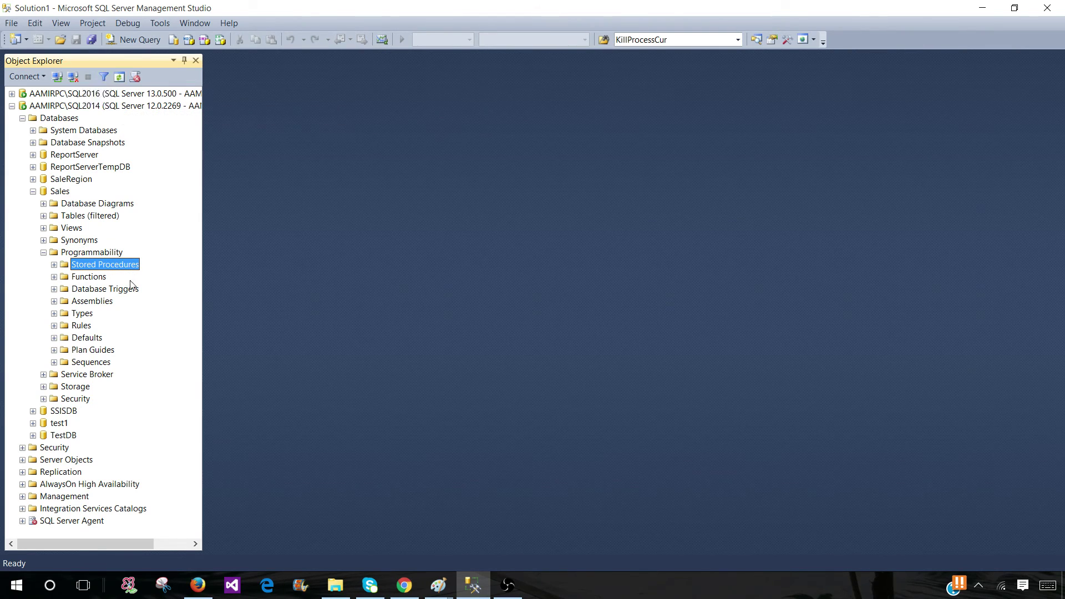
pyautogui.rightClick(122, 266)
pyautogui.moveTo(171, 287)
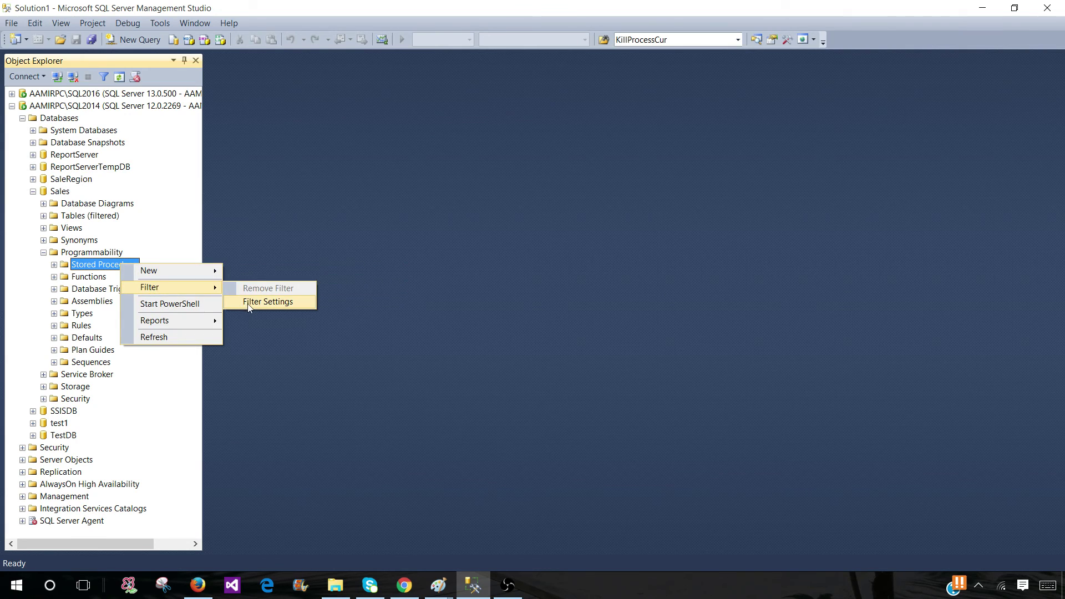
pyautogui.click(251, 303)
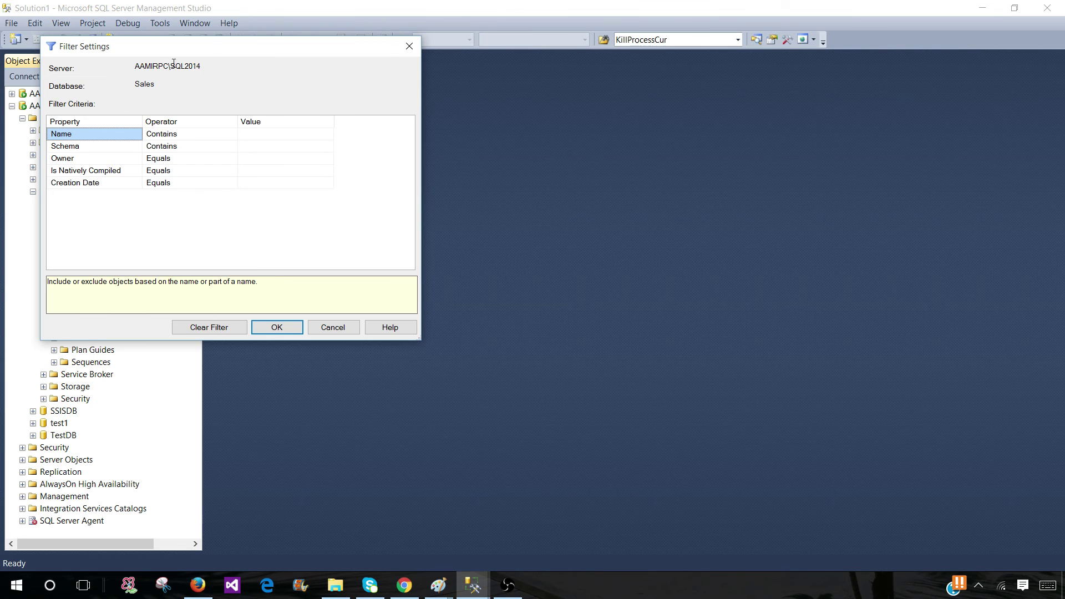
# - View the stored procedure criteria, close the settings unchanged and select Functions
pyautogui.moveTo(177, 53); pyautogui.dragTo(447, 101)
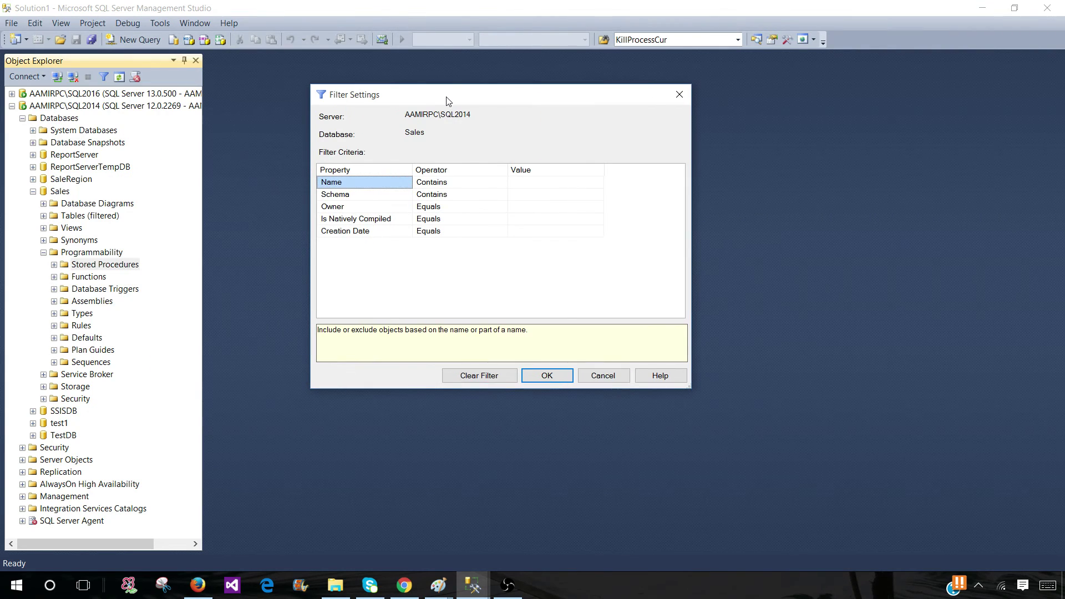
pyautogui.click(518, 183)
pyautogui.click(572, 375)
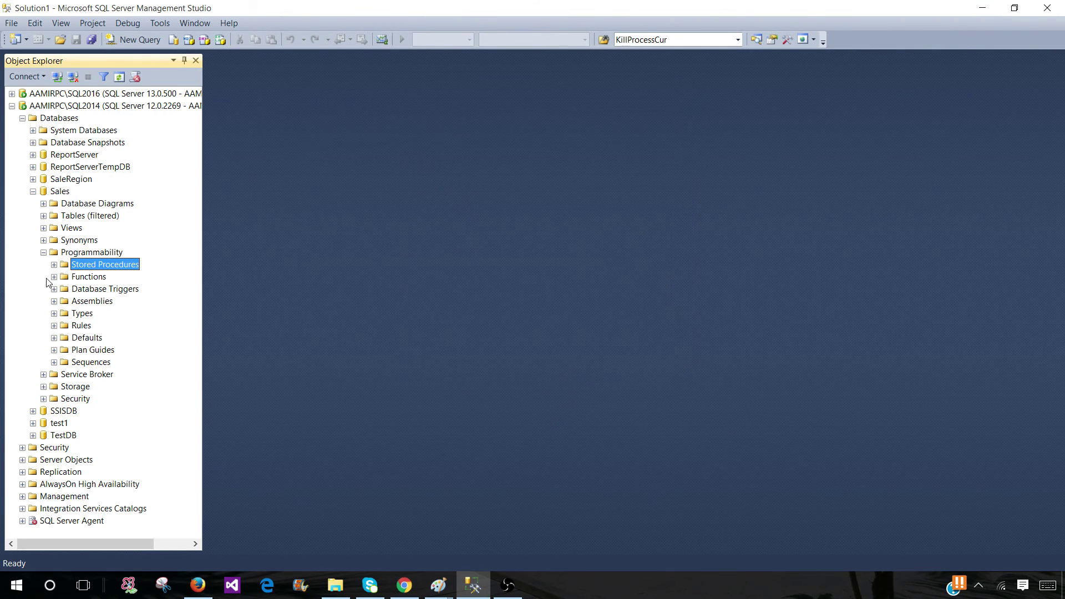
pyautogui.click(87, 279)
# - Check the Functions options, then collapse Programmability and the Sales database
pyautogui.rightClick(86, 278)
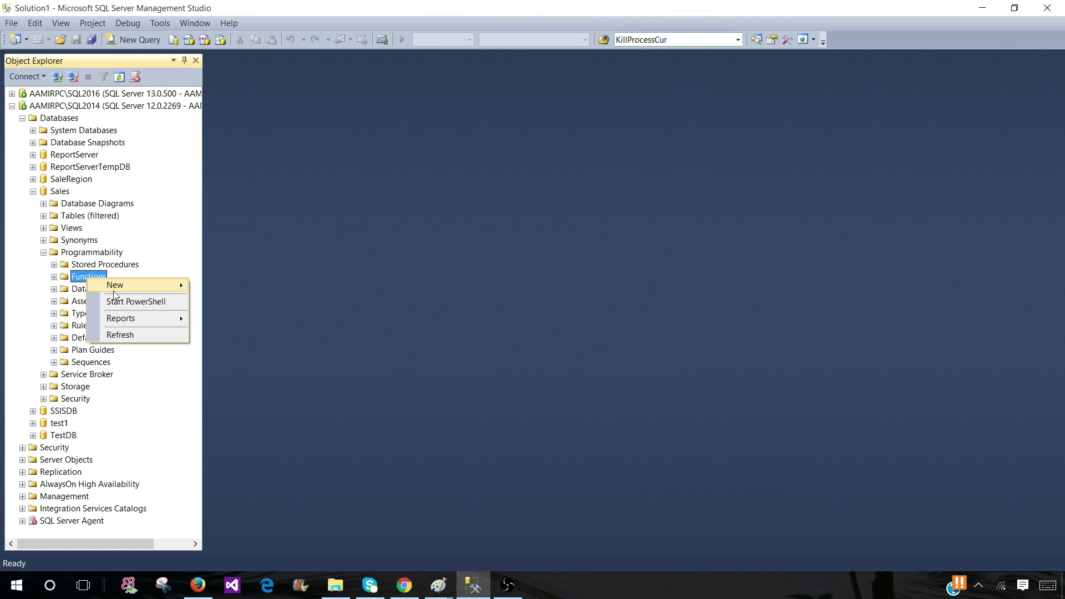
pyautogui.click(38, 292)
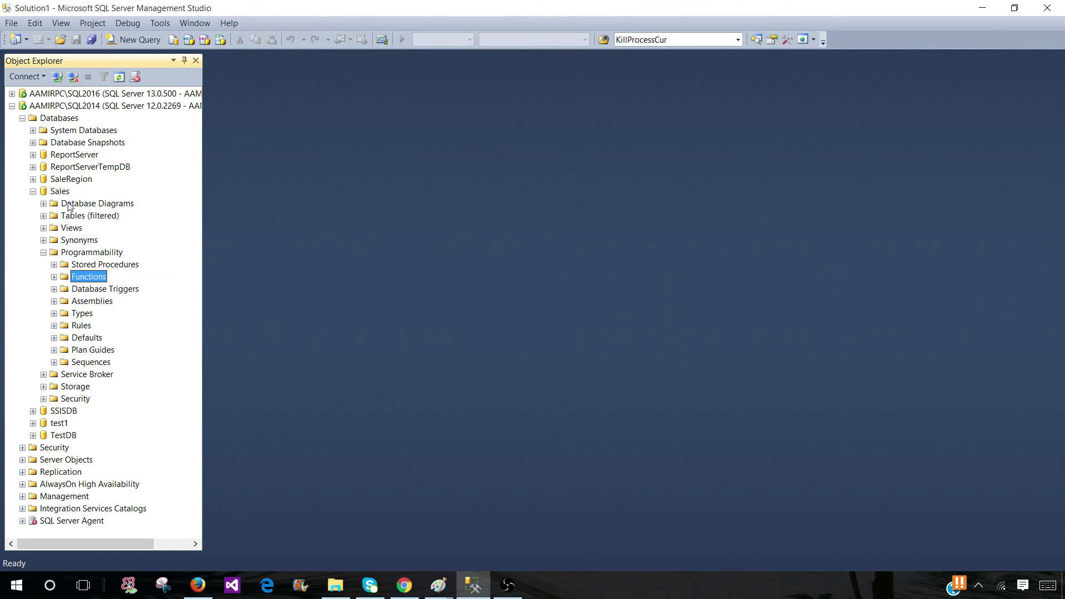
pyautogui.click(43, 252)
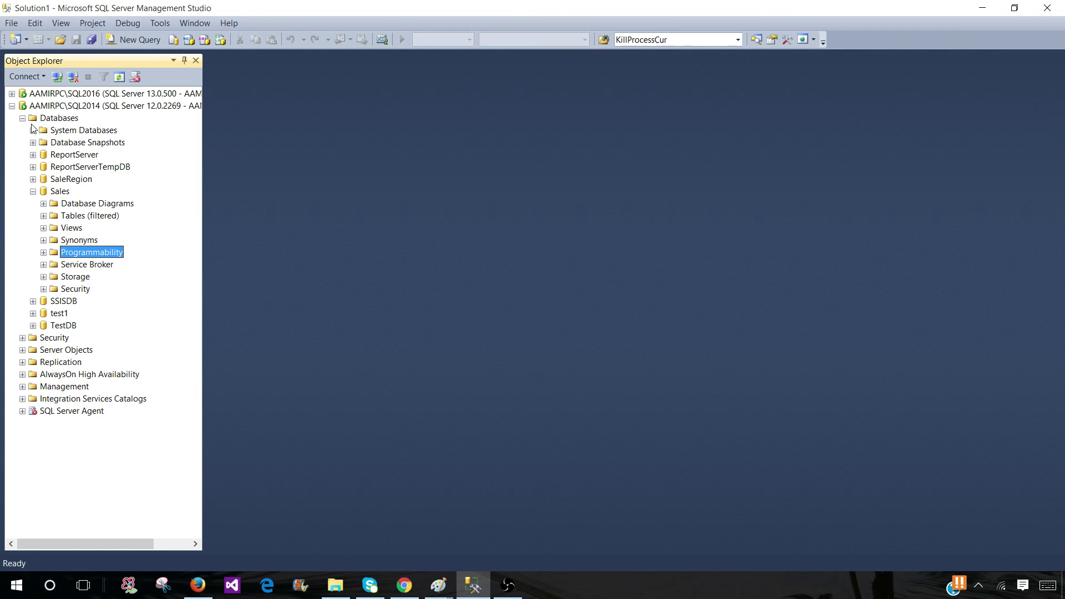
pyautogui.click(34, 191)
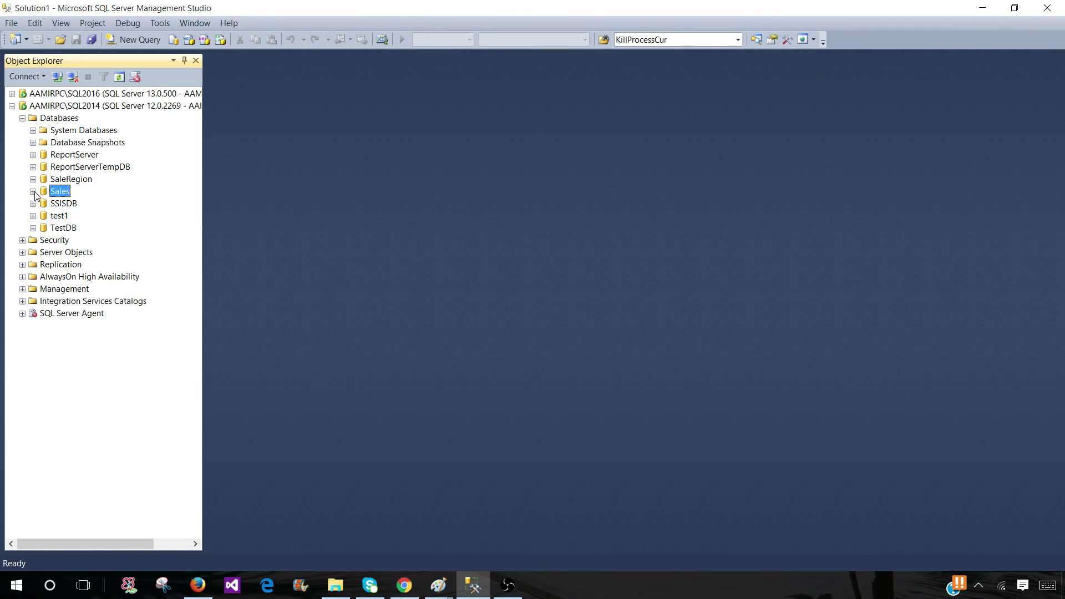
# - View the Databases folder's options and dismiss them
pyautogui.click(66, 119)
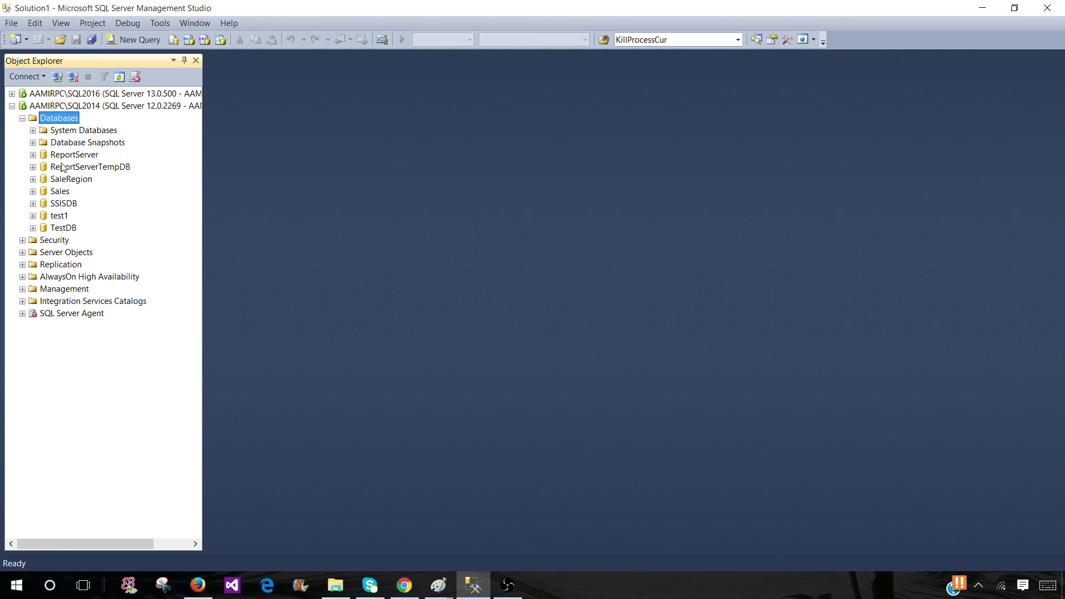
pyautogui.rightClick(60, 123)
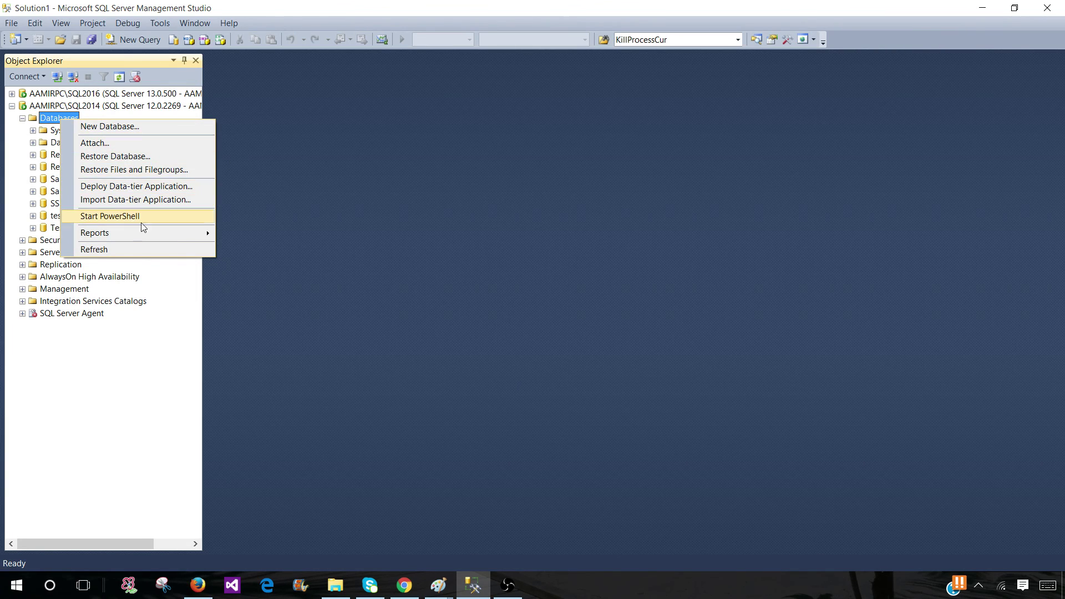
pyautogui.click(666, 592)
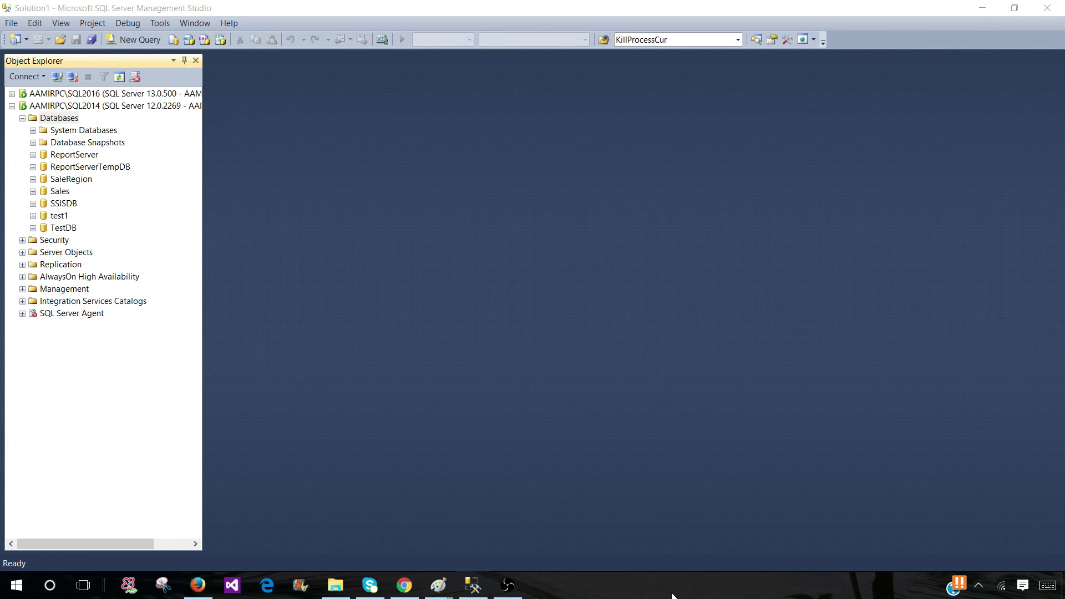